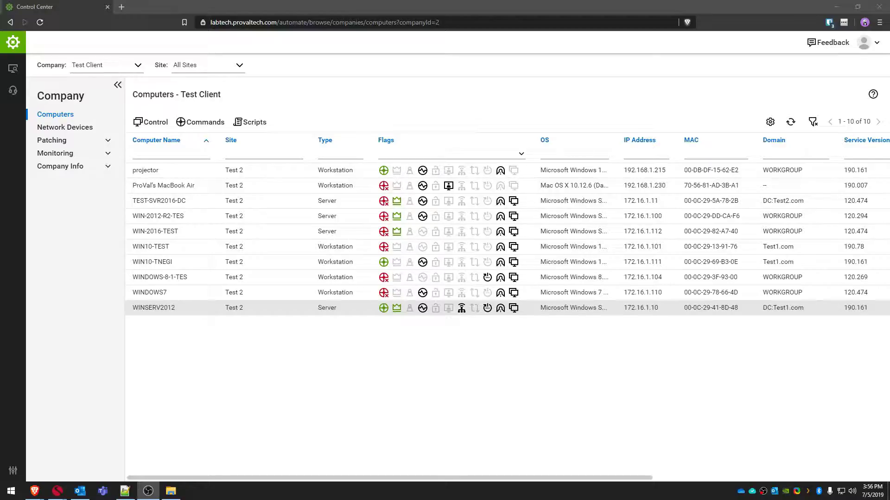
Bring the browser forward, then open and dismiss WINSERV2012's actions menu without running anything.
left_click(361, 372)
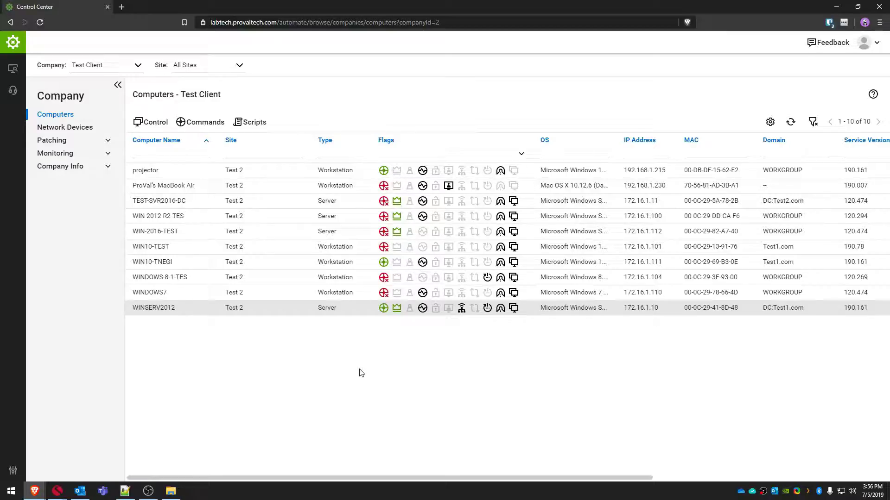
right_click(171, 310)
mouse_move(187, 349)
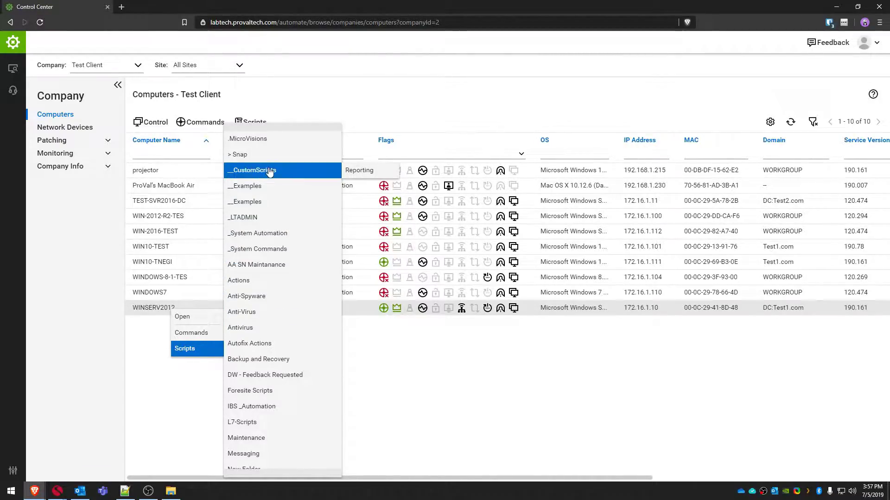
mouse_move(271, 154)
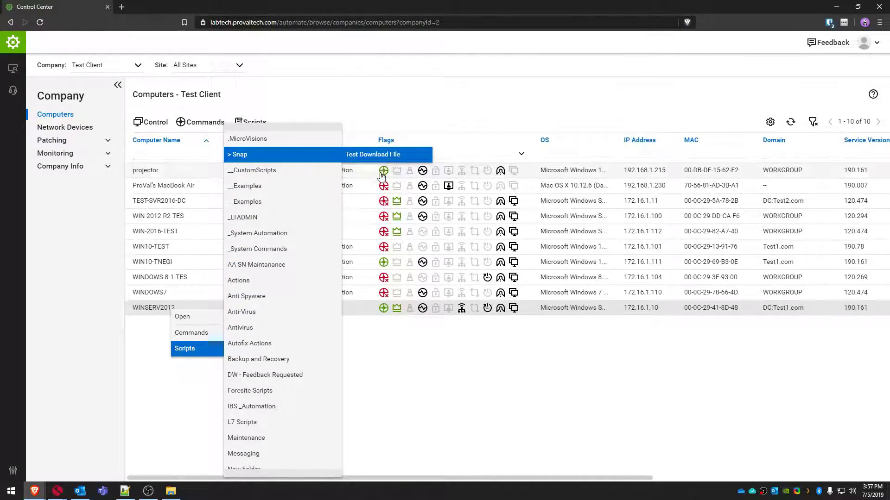
left_click(414, 406)
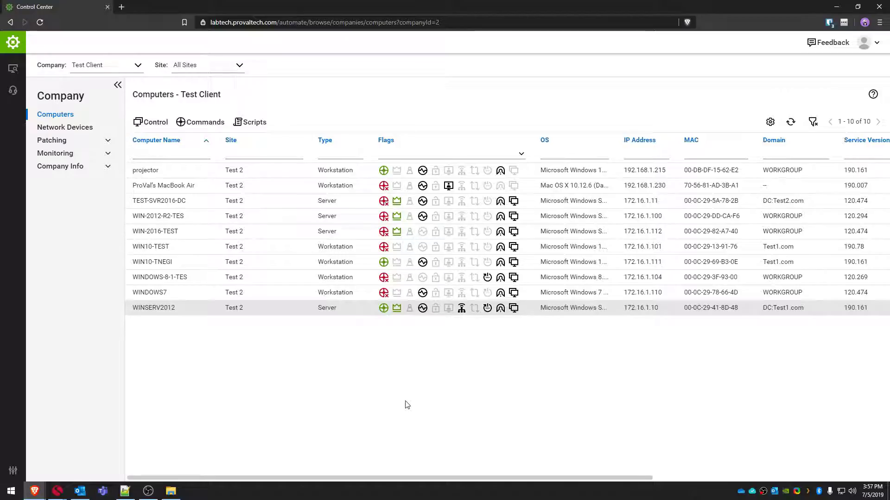
Open WINSERV2012's computer page and search its script list for 'gpo data'.
double_click(181, 313)
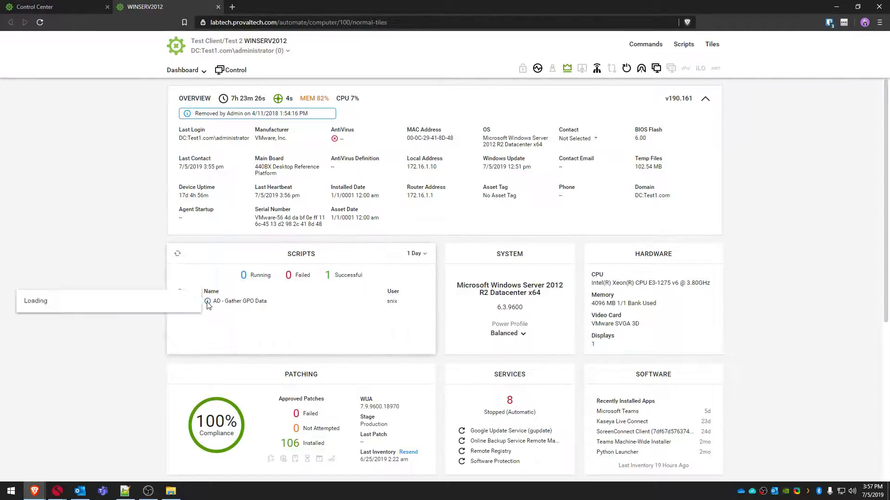
left_click(681, 48)
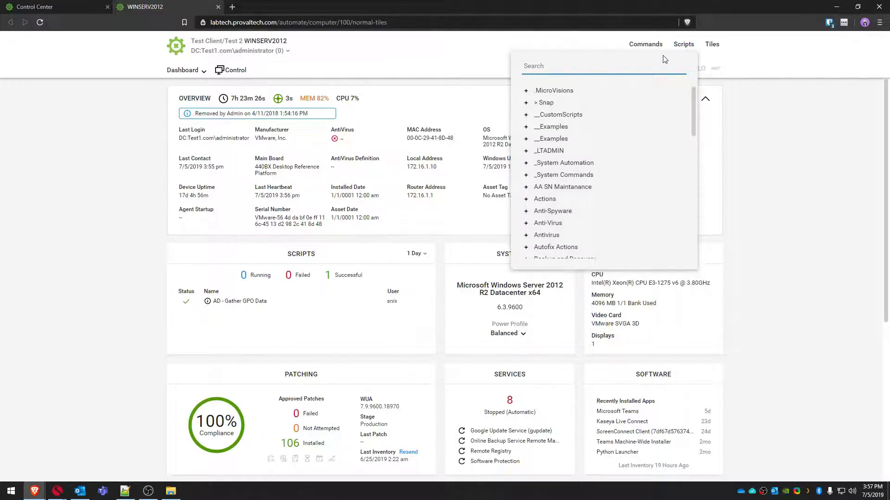
type("gpo da")
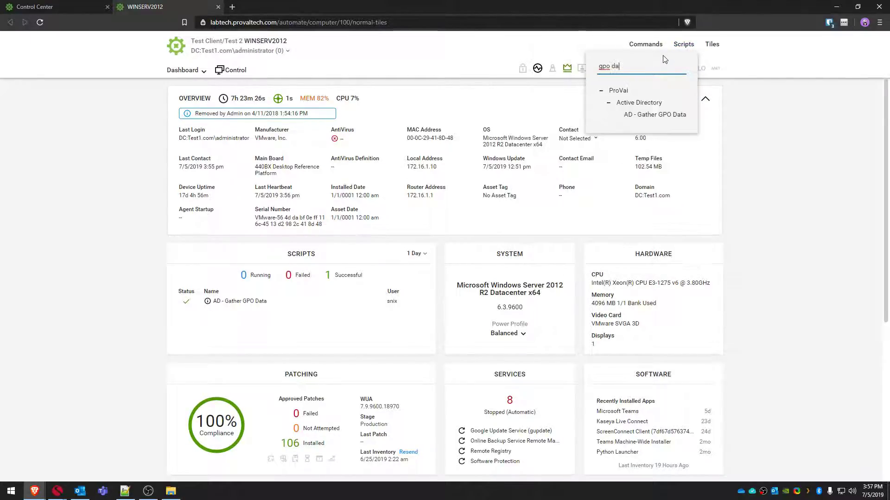
type("ta")
Run AD - Gather GPO Data on WINSERV2012 and acknowledge the Success message.
left_click(659, 116)
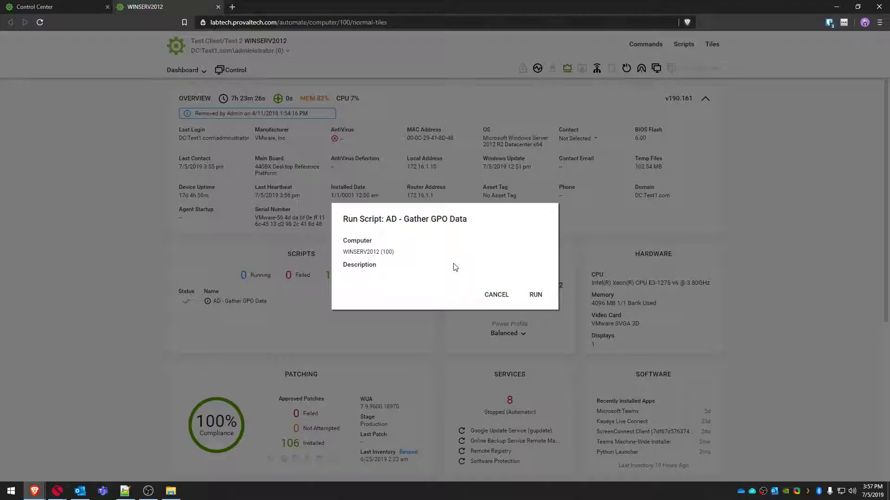
left_click(533, 295)
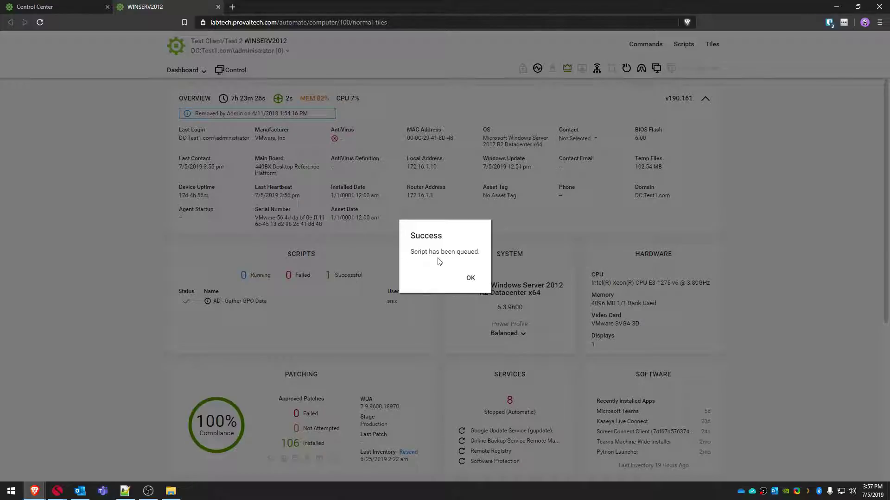
left_click(469, 278)
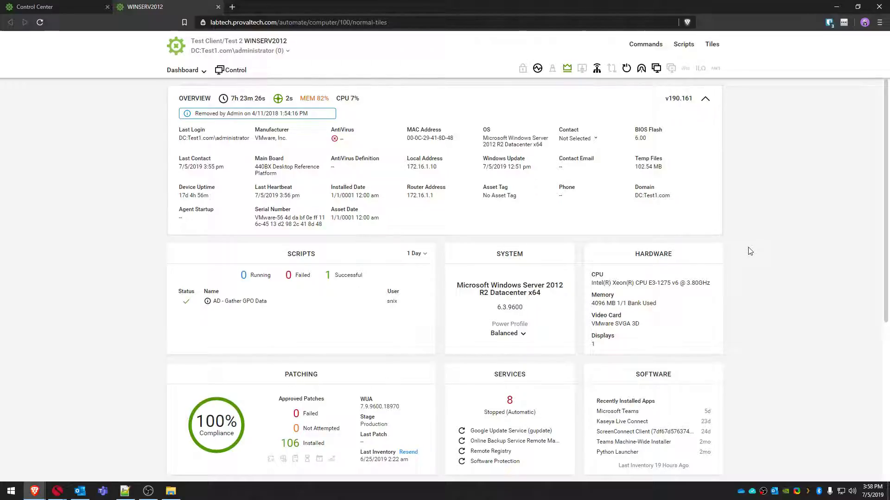
Search the Tiles list for 'scripts' and open the maximized Scripts tile.
left_click(712, 45)
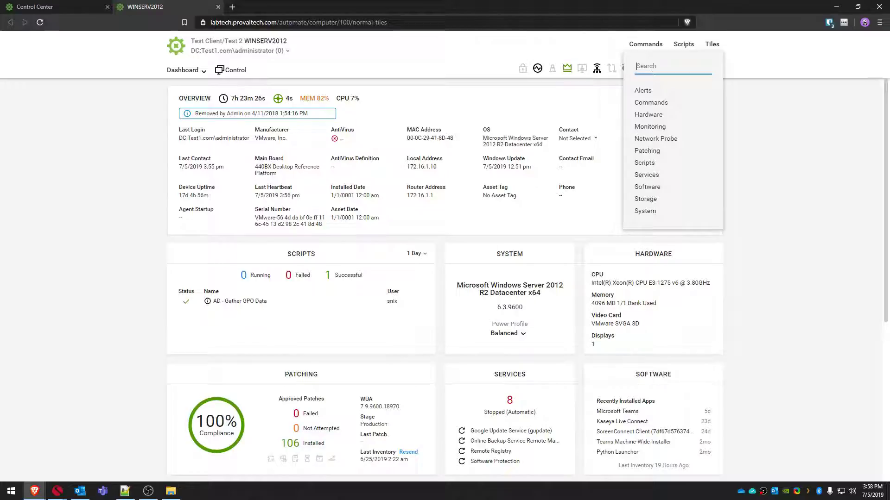
type("scri")
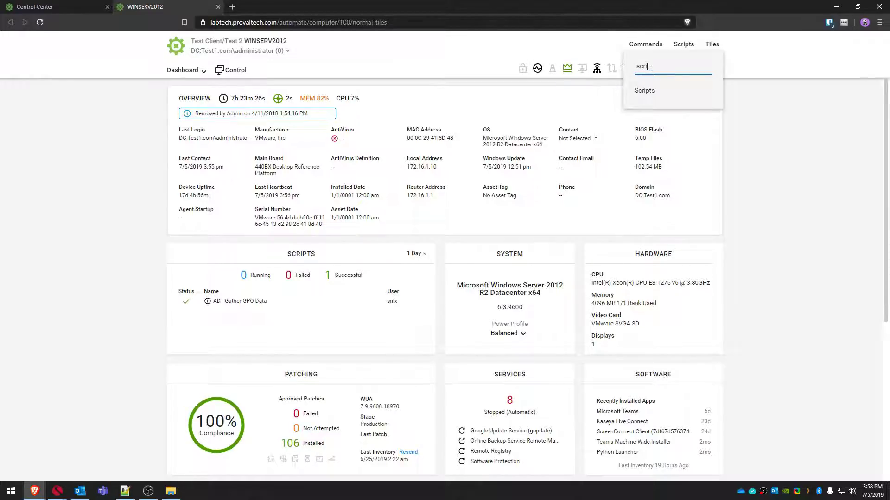
type("pts")
left_click(644, 91)
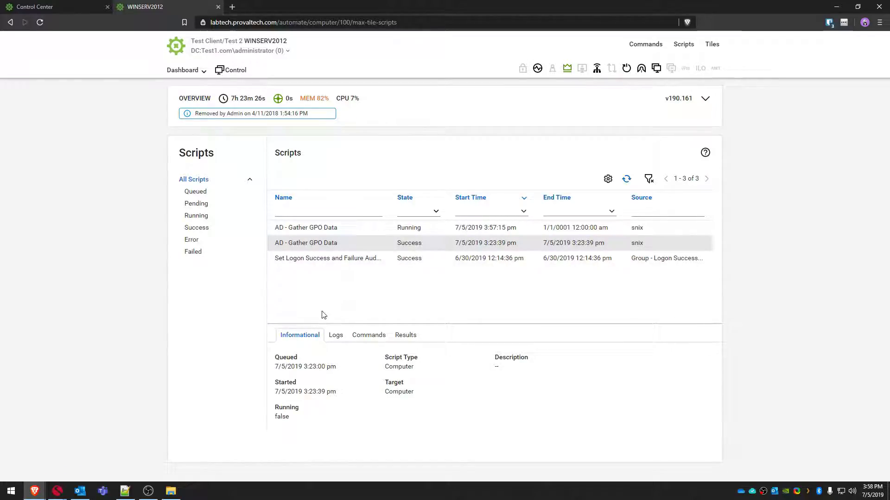
Select the Set Logon Success and Failure Audit run and highlight its Queued, Started, Script Type and description fields.
left_click(326, 262)
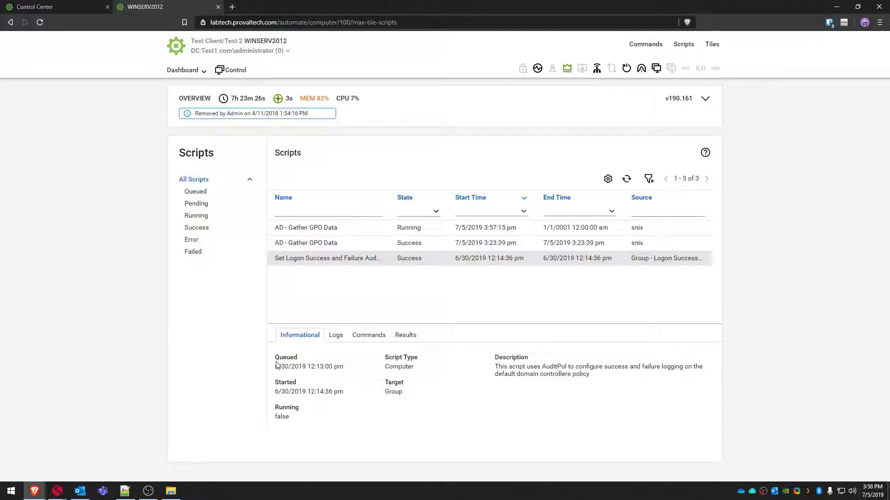
left_click_drag(276, 363, 345, 373)
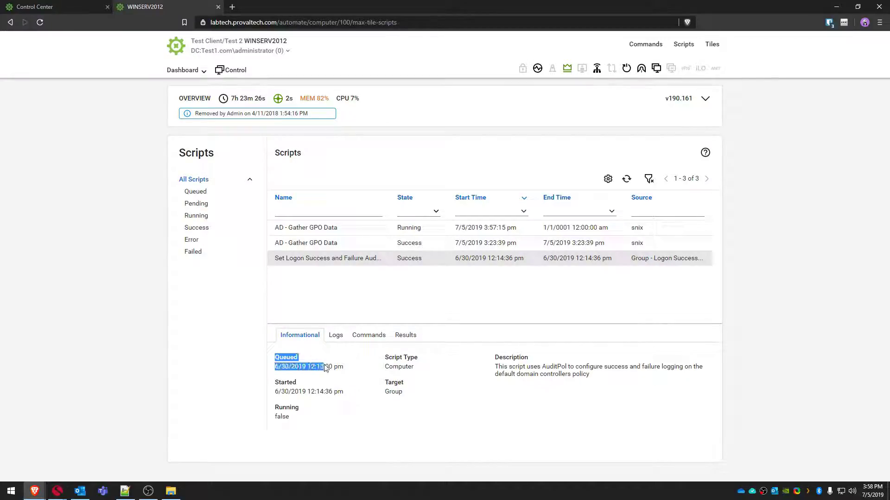
left_click(341, 373)
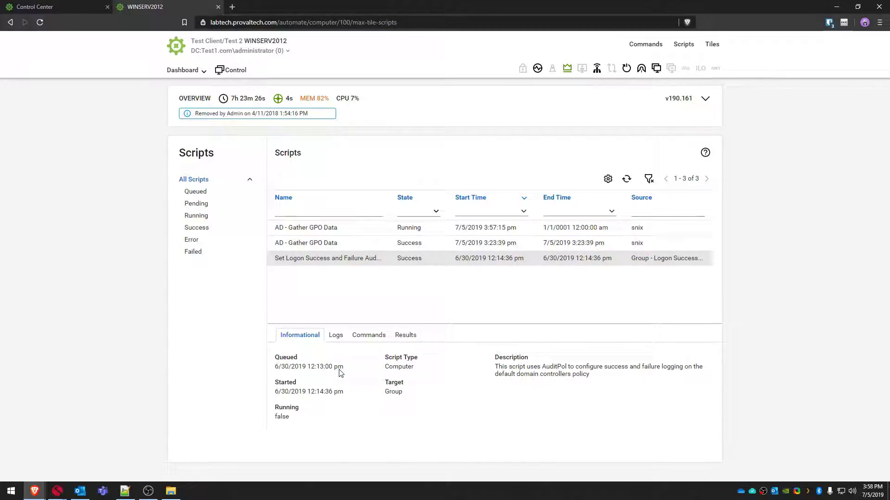
left_click_drag(275, 387, 344, 395)
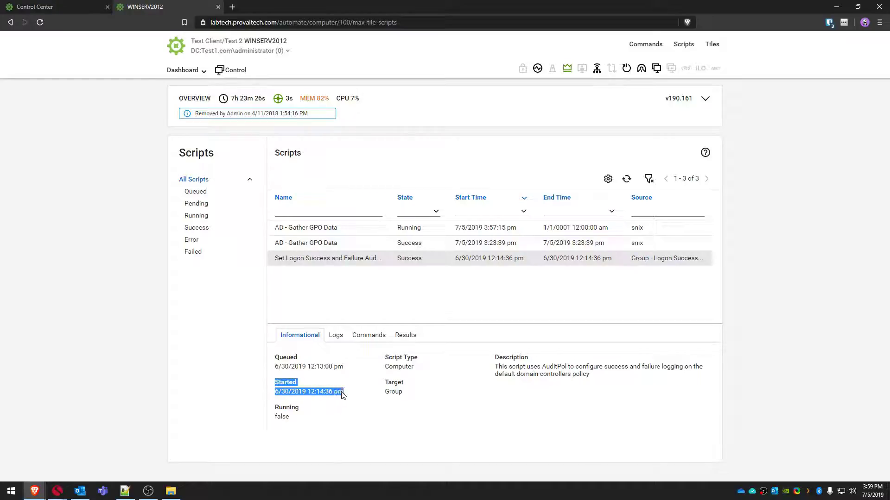
left_click(333, 396)
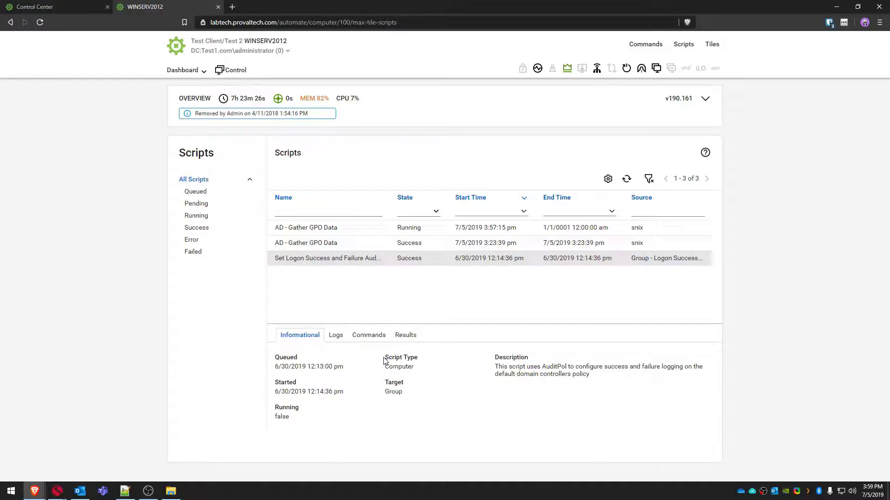
left_click_drag(413, 368, 299, 367)
left_click(407, 368)
left_click_drag(413, 368, 398, 368)
left_click(393, 368)
left_click_drag(495, 356, 623, 386)
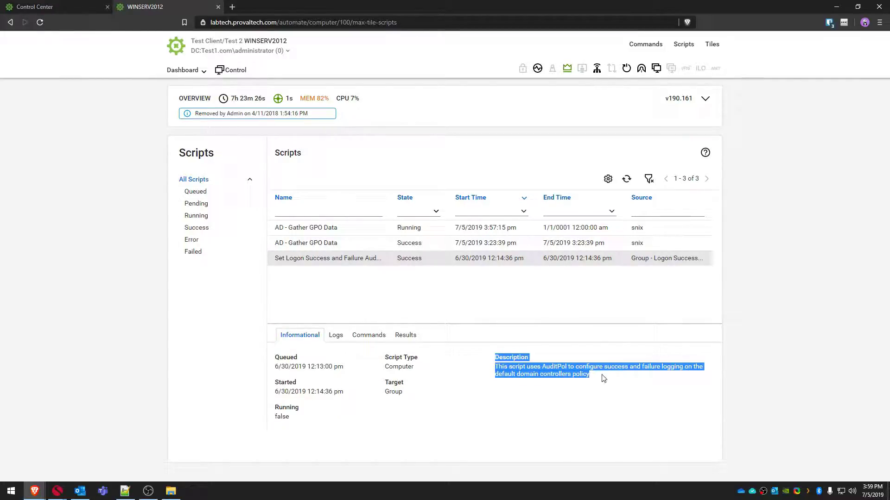
left_click(602, 379)
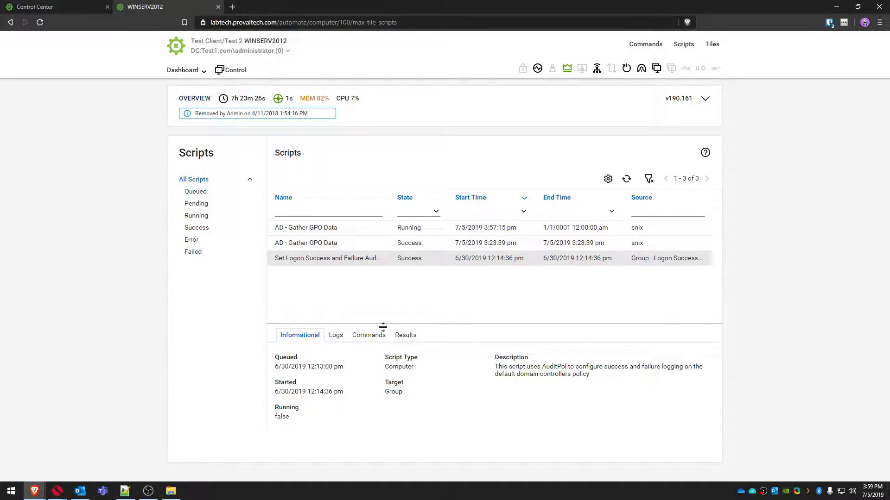
Review the logon audit run's Logs, Commands and Results tabs, scrolling through the results.
left_click(337, 339)
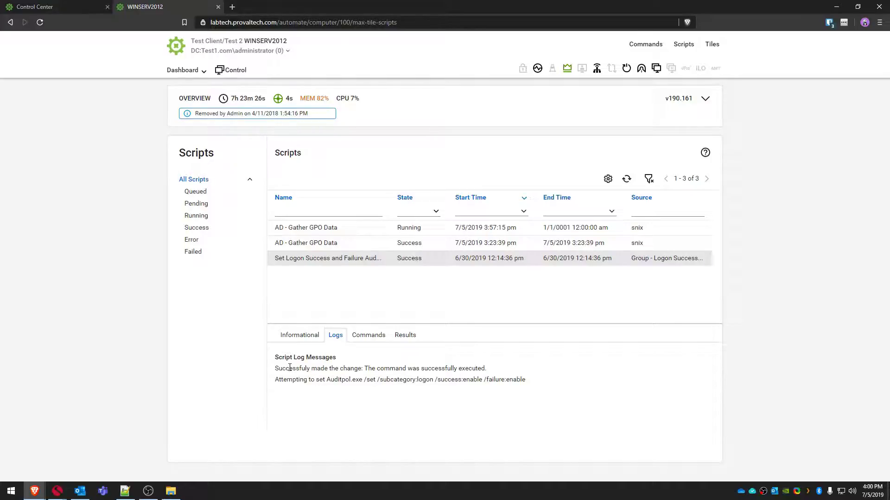
left_click(372, 340)
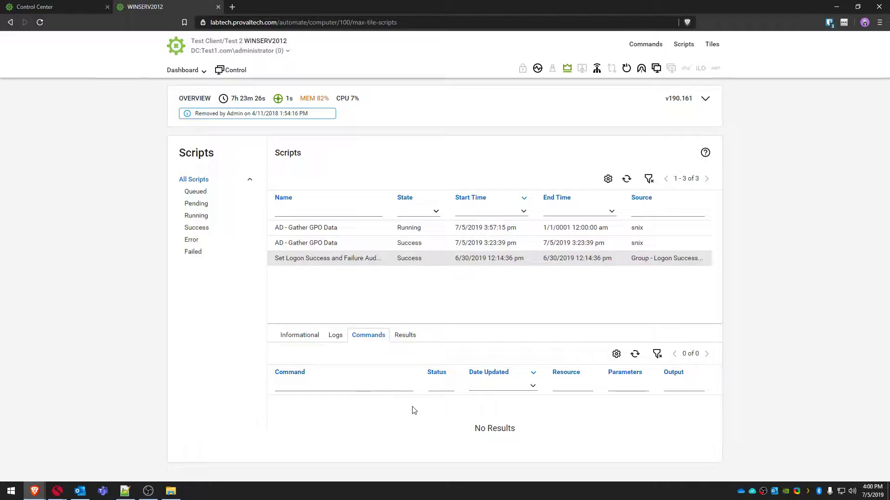
left_click(401, 339)
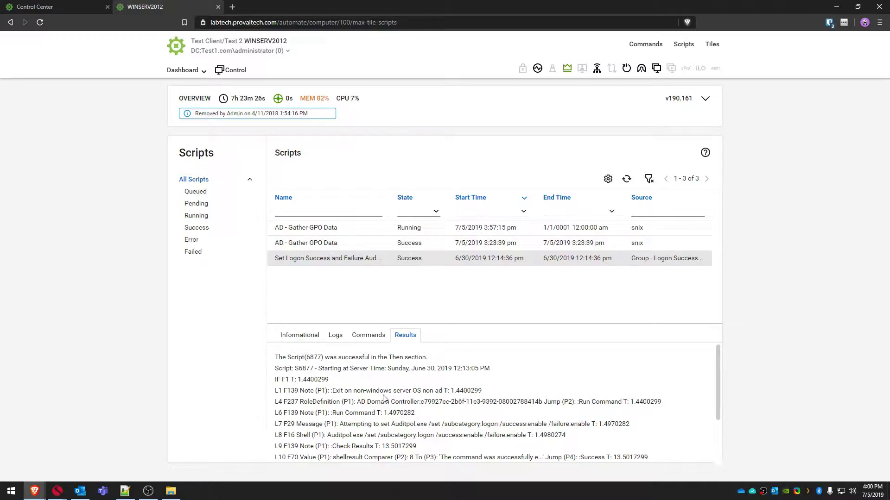
scroll(383, 398, "down", 3)
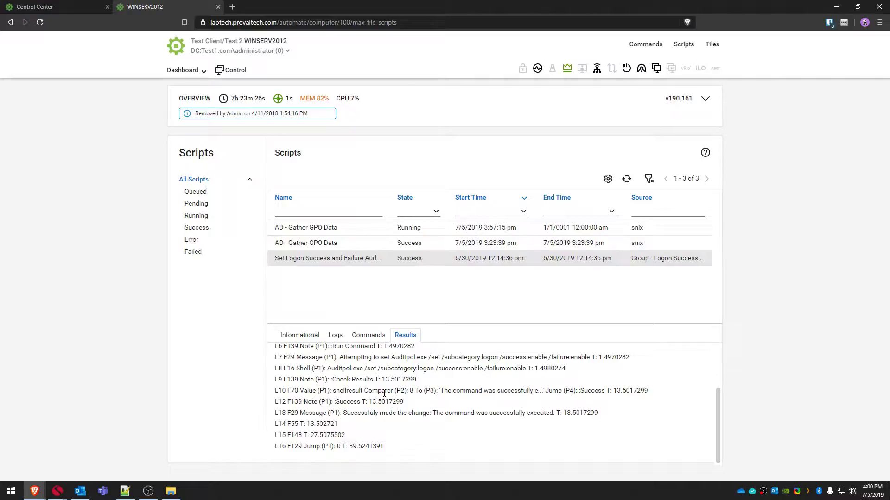
scroll(384, 393, "up", 3)
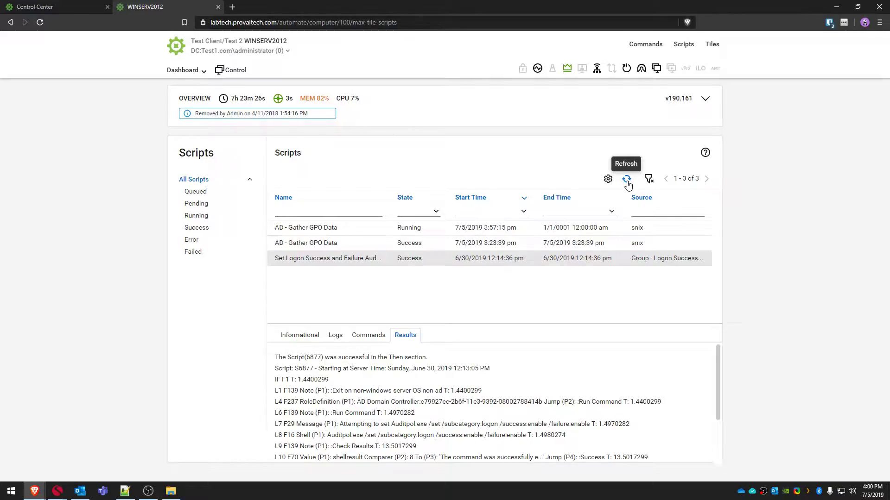
Refresh the Scripts table to show the GPO data run's Success status.
left_click(627, 179)
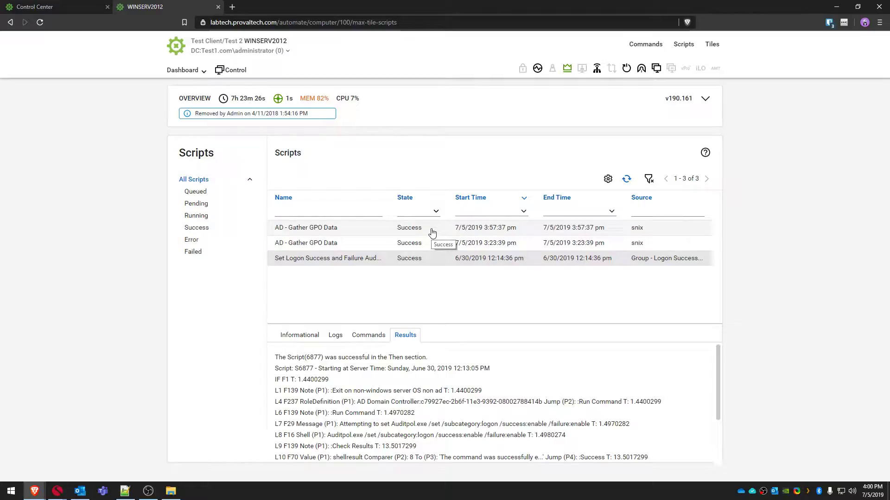